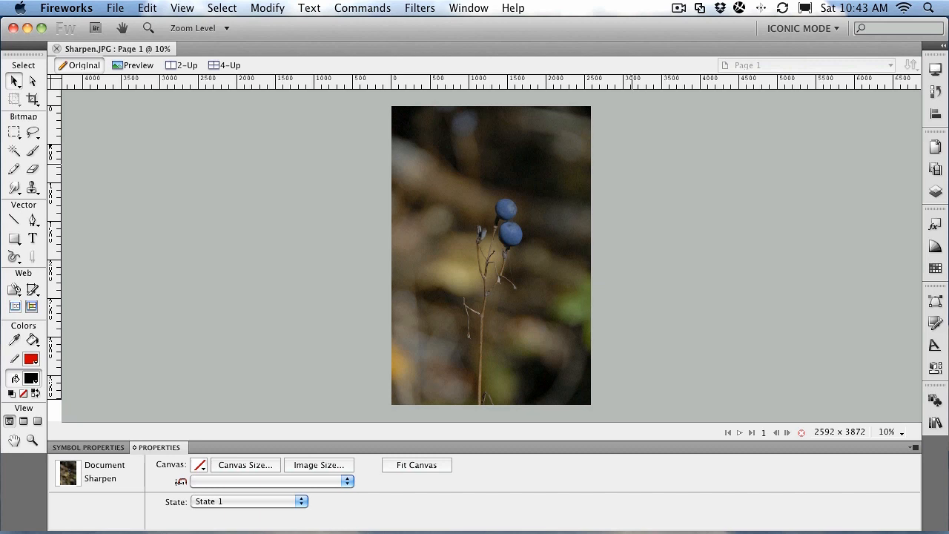
Step: Resize the image to a height of 600 pixels with proportions constrained, and view it at 100% magnification
{"action": "left_click", "coordinate": [470, 247]}
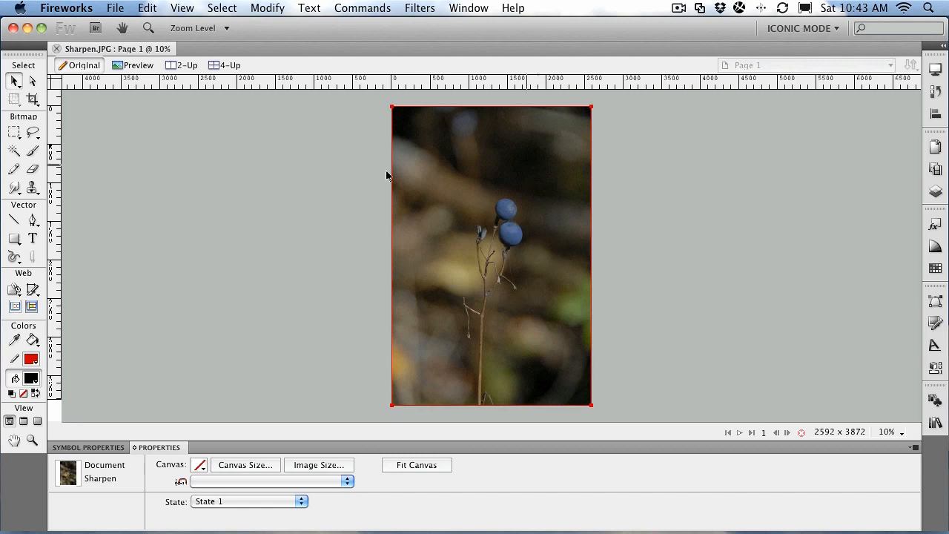
{"action": "left_click", "coordinate": [795, 393]}
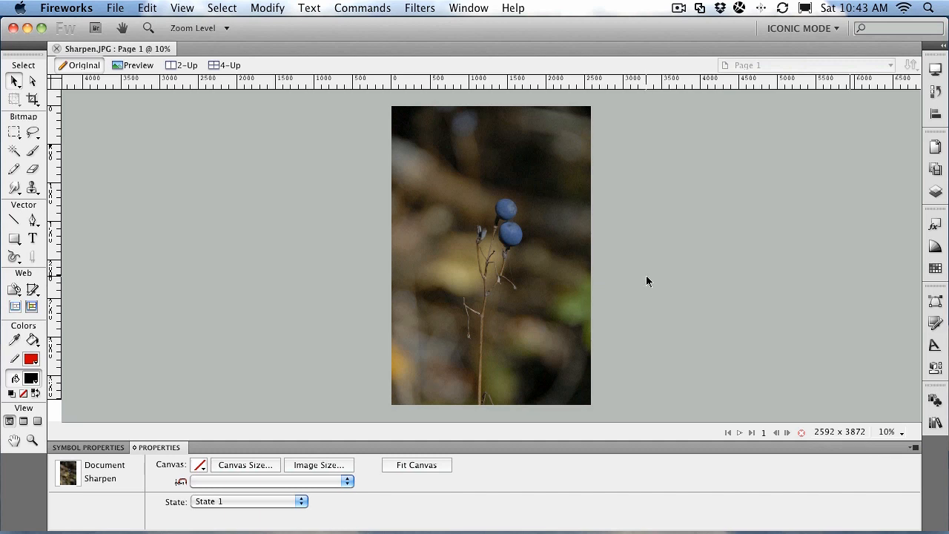
{"action": "left_click", "coordinate": [434, 155]}
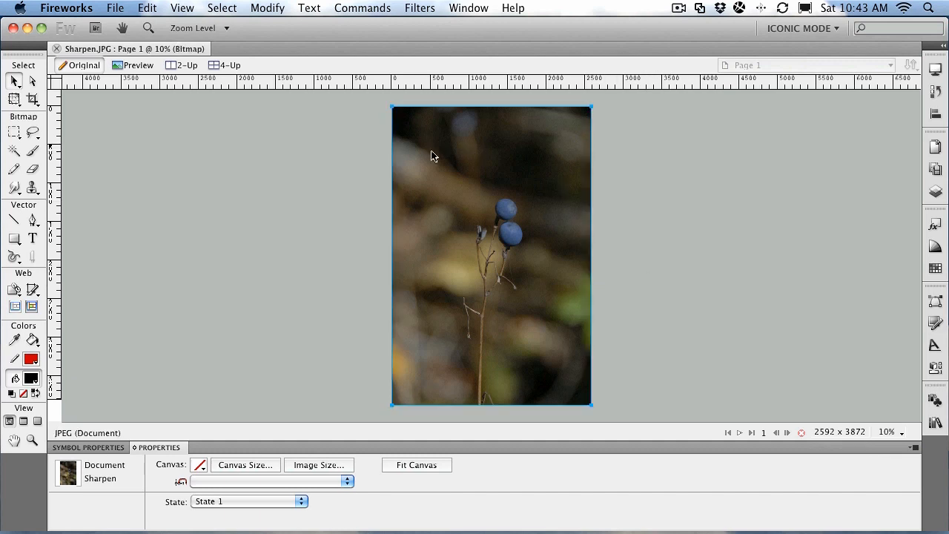
{"action": "left_click", "coordinate": [268, 8]}
{"action": "mouse_move", "coordinate": [272, 35]}
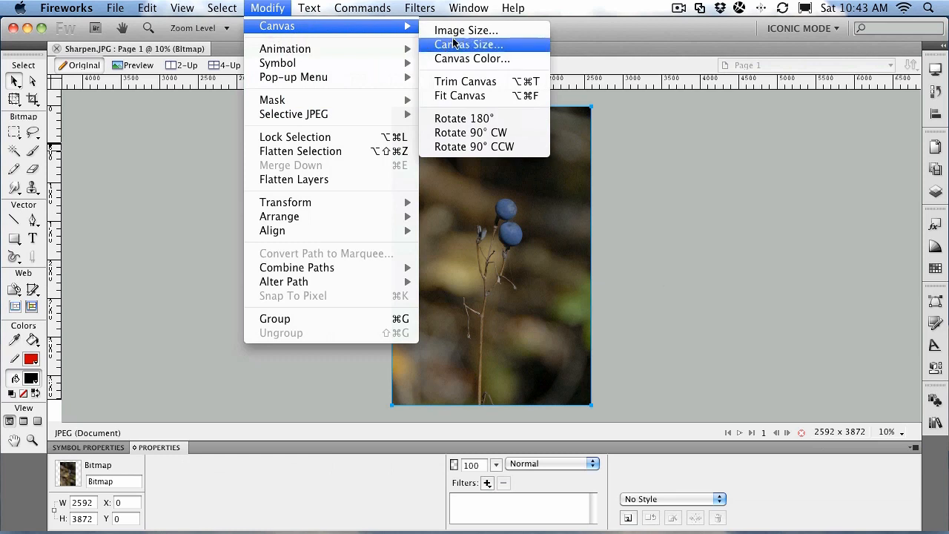
{"action": "left_click", "coordinate": [478, 32]}
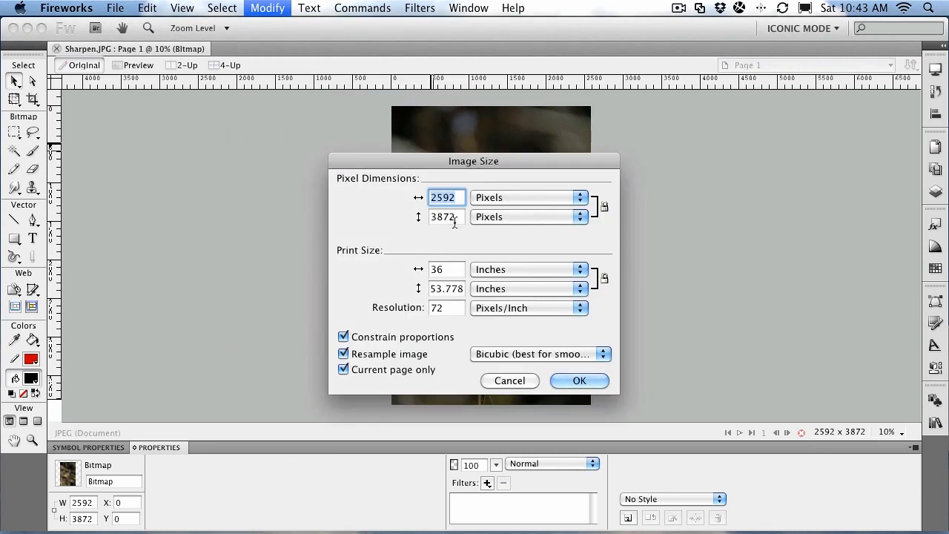
{"action": "double_click", "coordinate": [448, 216]}
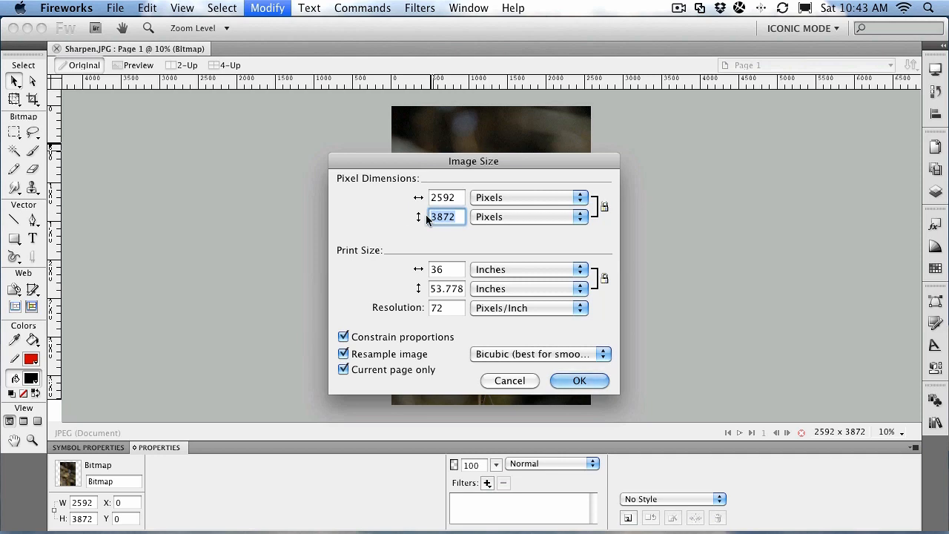
{"action": "type", "text": "600"}
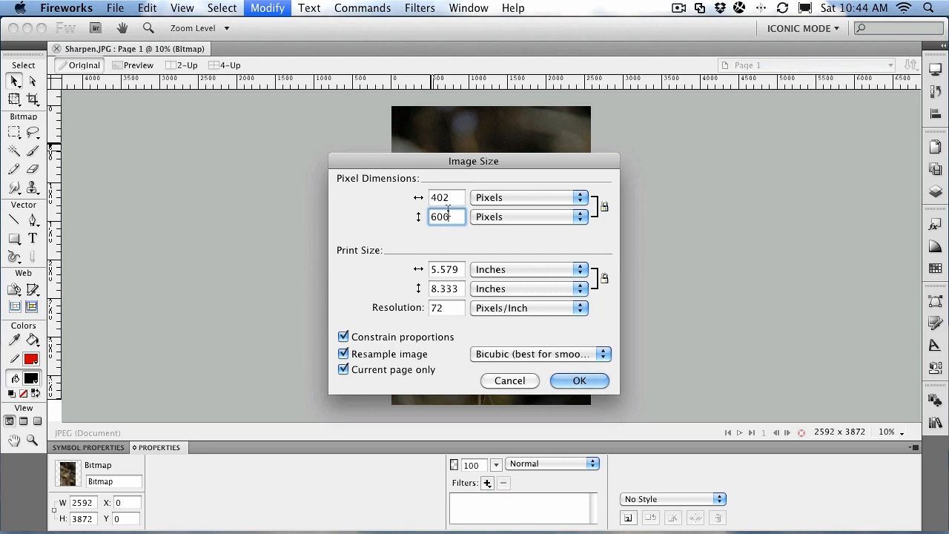
{"action": "left_click", "coordinate": [570, 381]}
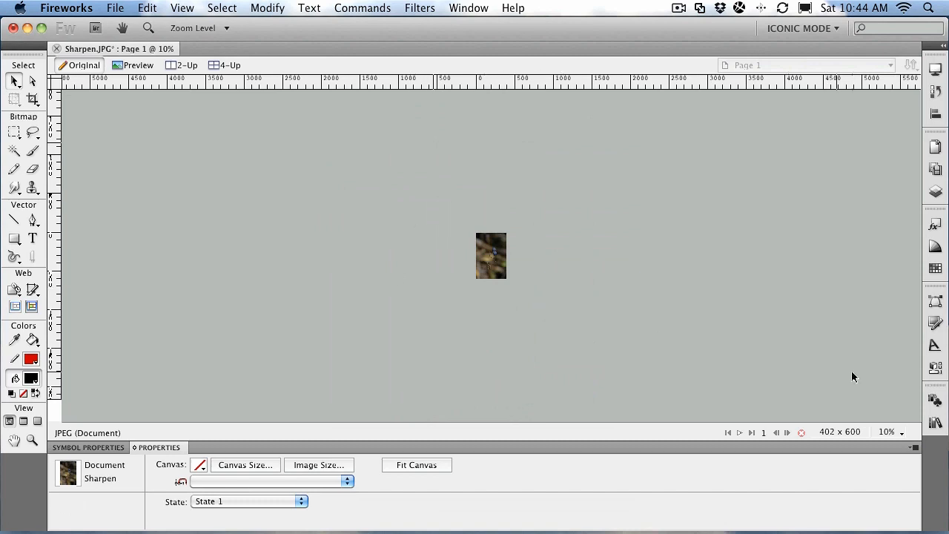
{"action": "left_click", "coordinate": [887, 434]}
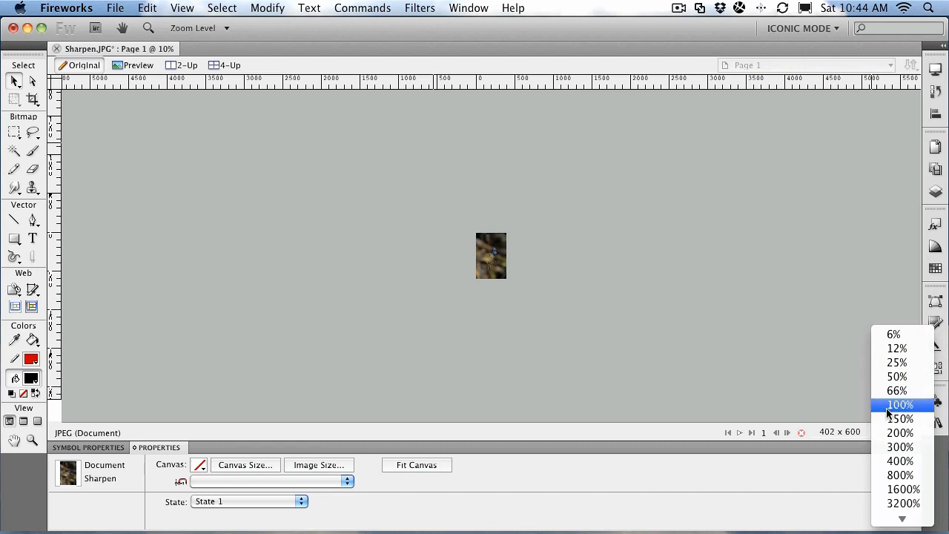
{"action": "left_click", "coordinate": [888, 408]}
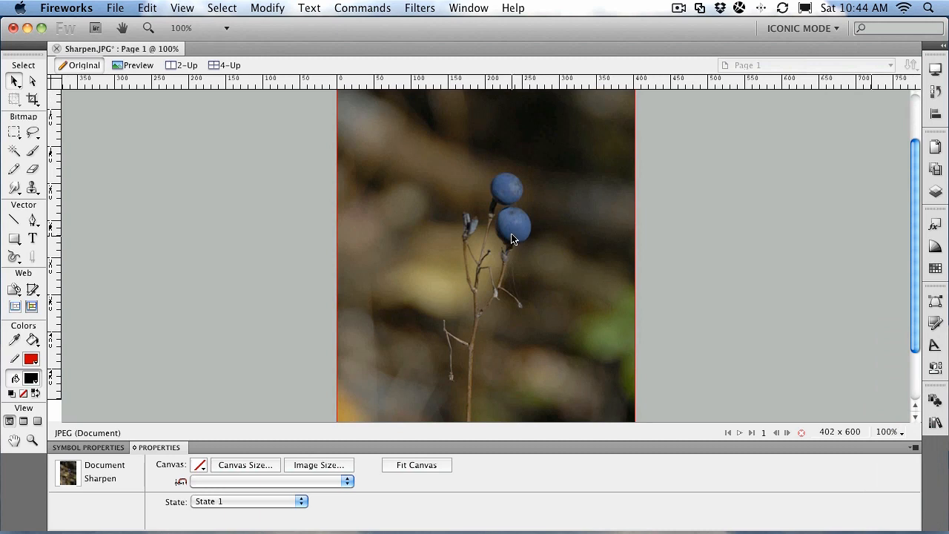
Step: Try an Unsharp Mask live filter on the photo with a pixel radius of 1 and a sharpen amount of 500
{"action": "left_click", "coordinate": [476, 244]}
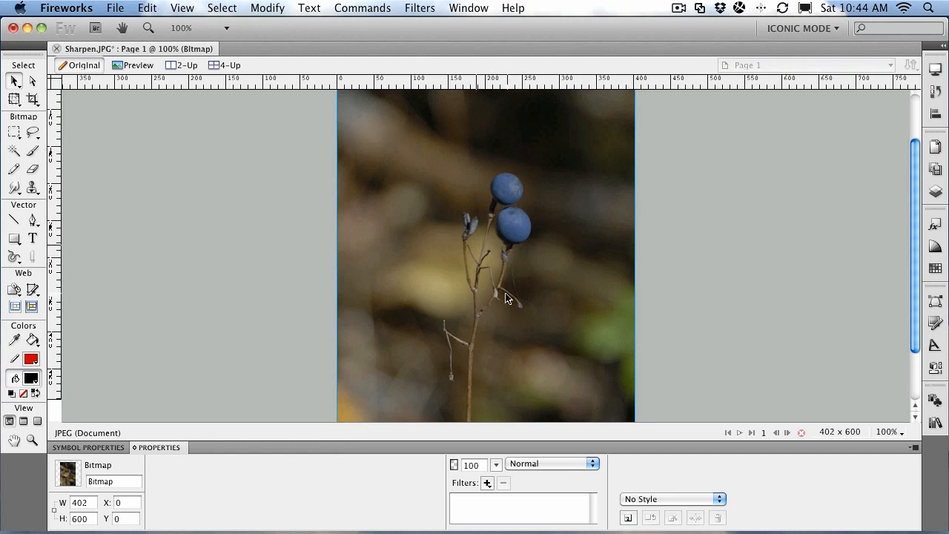
{"action": "left_click", "coordinate": [488, 482]}
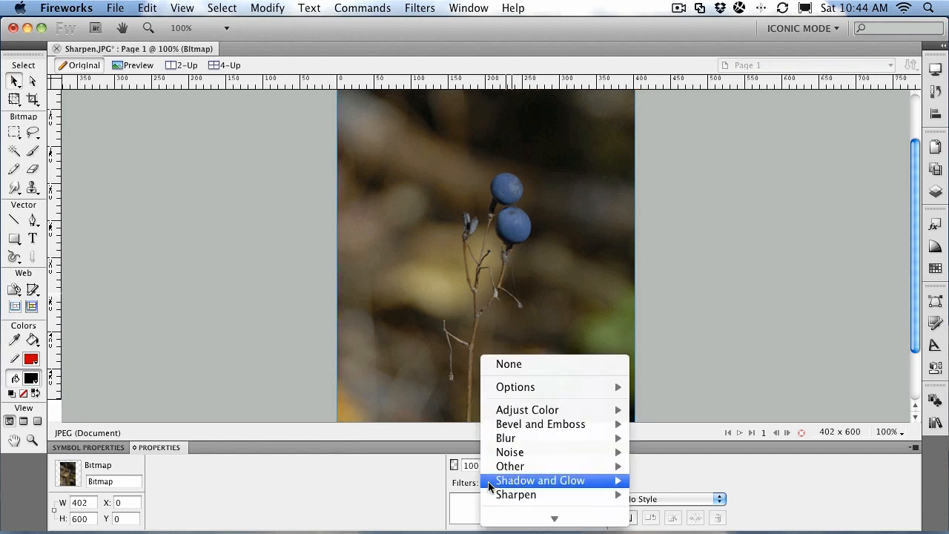
{"action": "mouse_move", "coordinate": [506, 502]}
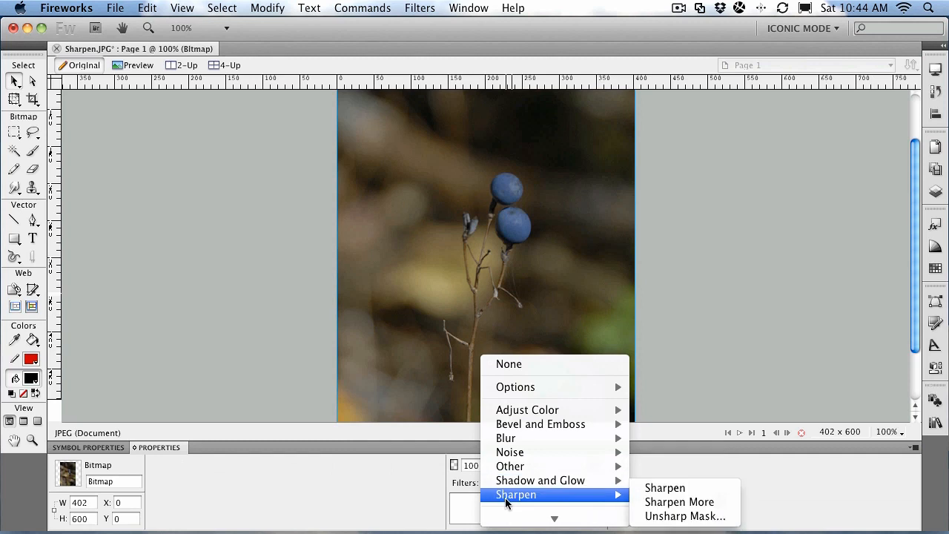
{"action": "left_click", "coordinate": [683, 519]}
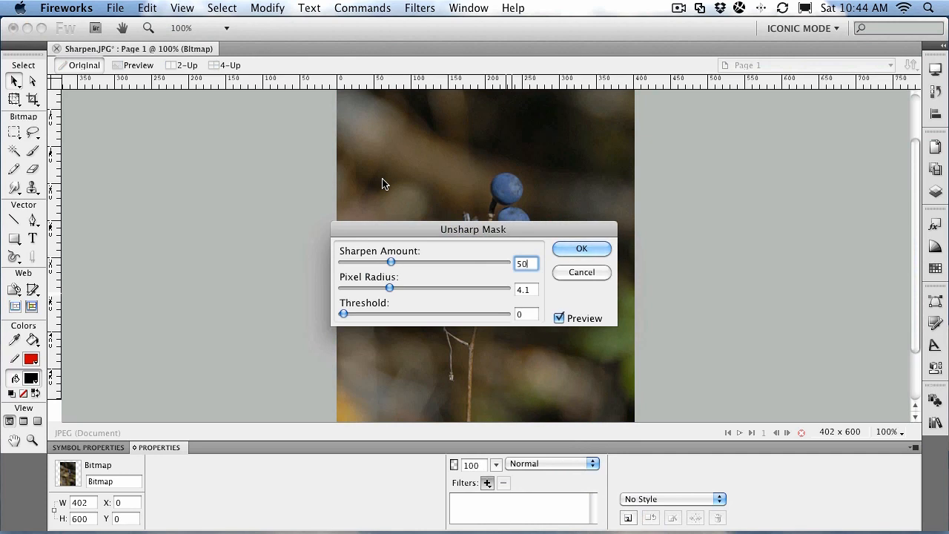
{"action": "left_click_drag", "start_coordinate": [459, 229], "coordinate": [210, 128]}
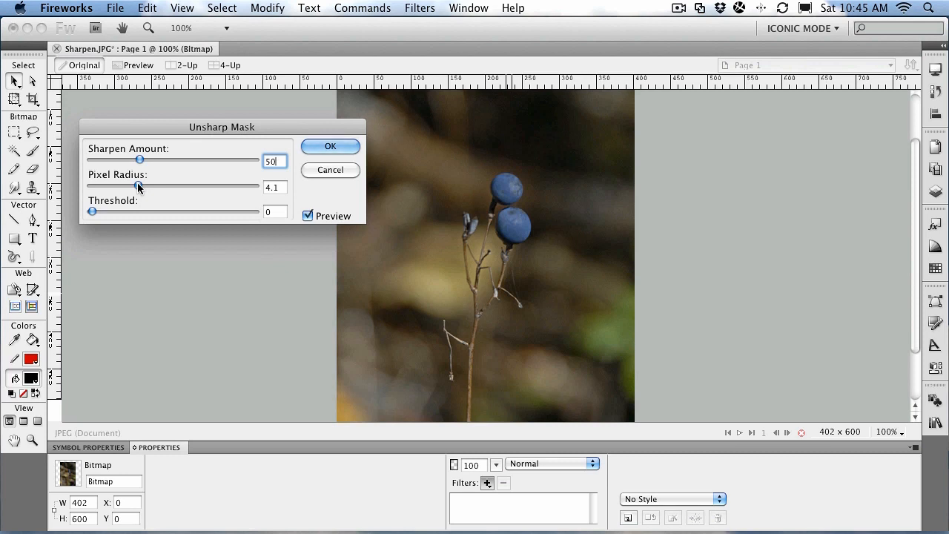
{"action": "left_click_drag", "start_coordinate": [127, 185], "coordinate": [103, 186]}
{"action": "left_click_drag", "start_coordinate": [138, 159], "coordinate": [249, 170]}
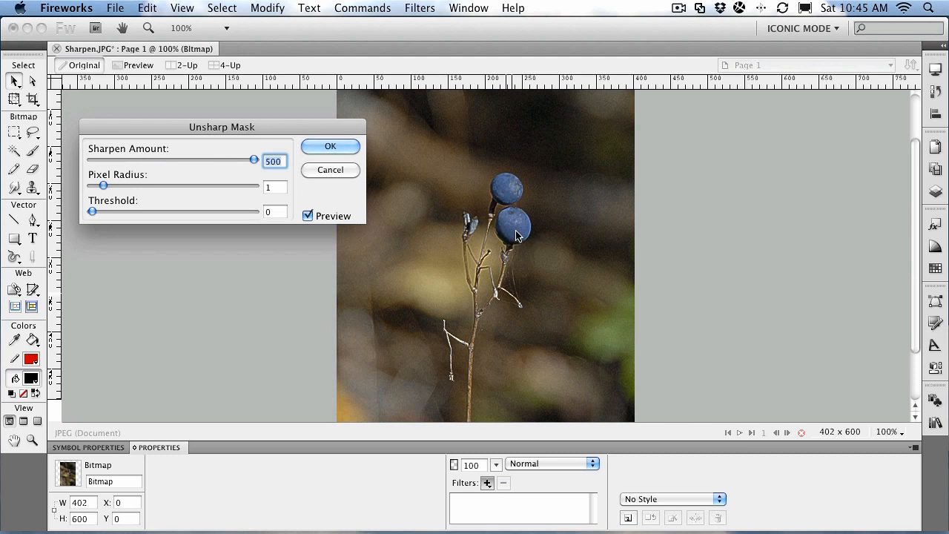
Step: Lower the Unsharp Mask sharpen amount to 46 and cancel the filter
{"action": "left_click_drag", "start_coordinate": [254, 157], "coordinate": [164, 154]}
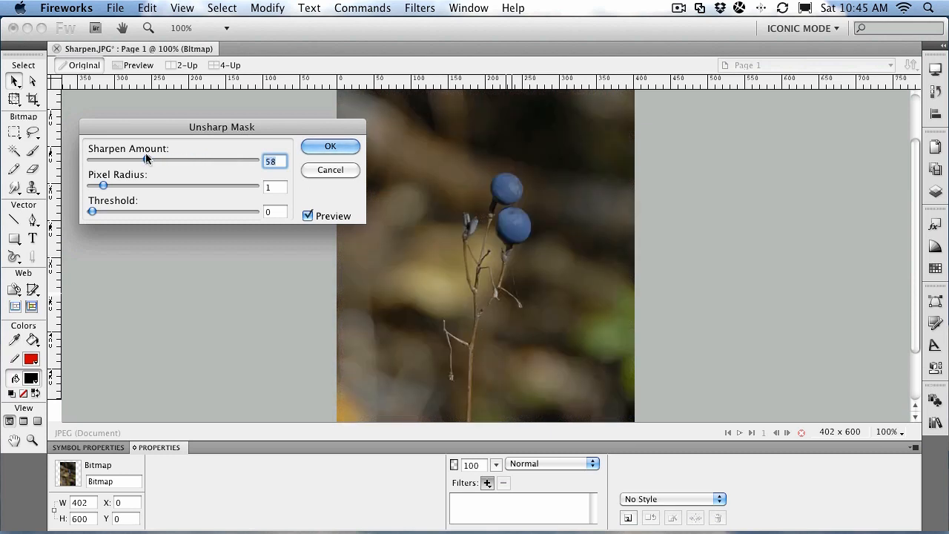
{"action": "left_click_drag", "start_coordinate": [144, 158], "coordinate": [135, 158]}
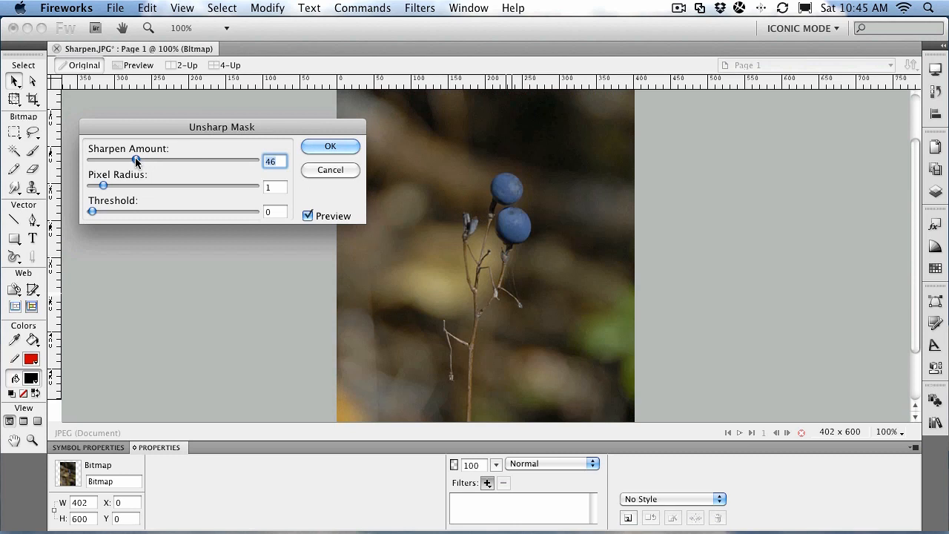
{"action": "left_click", "coordinate": [321, 172]}
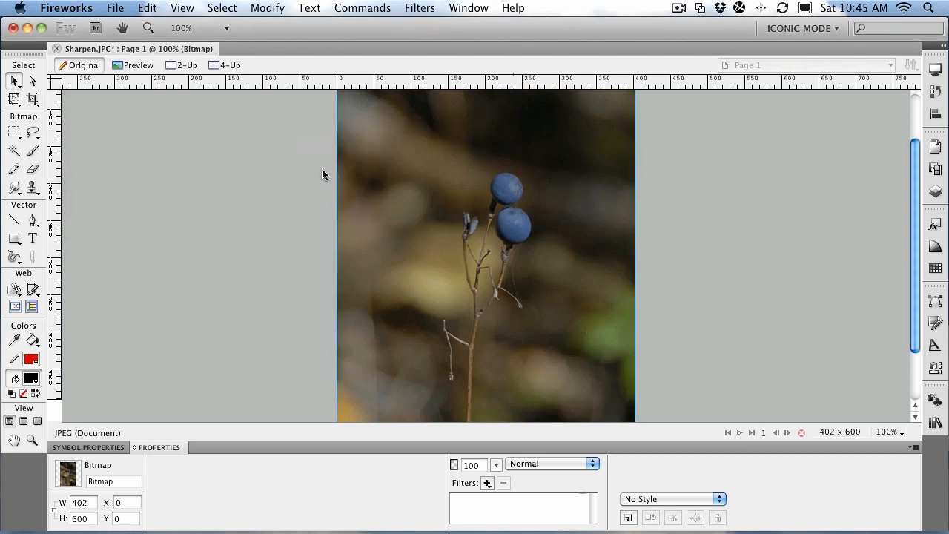
Step: Try a Gaussian Blur live filter on the photo with a blur radius of 9.8, and cancel it
{"action": "left_click", "coordinate": [487, 483]}
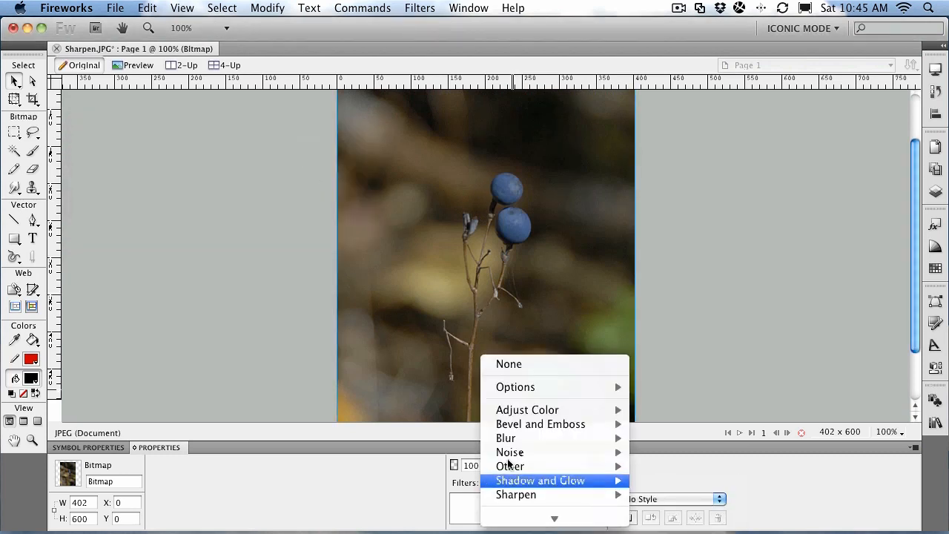
{"action": "mouse_move", "coordinate": [507, 441]}
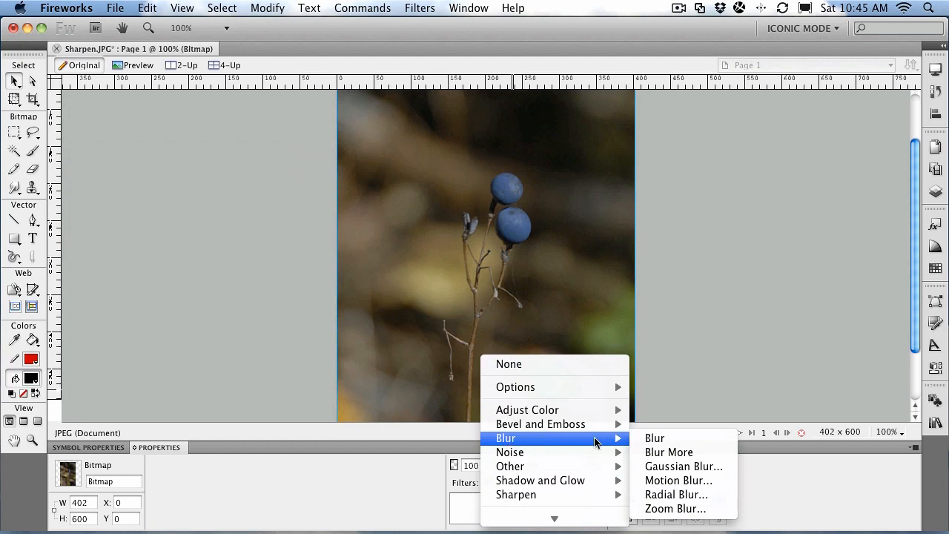
{"action": "left_click", "coordinate": [669, 467]}
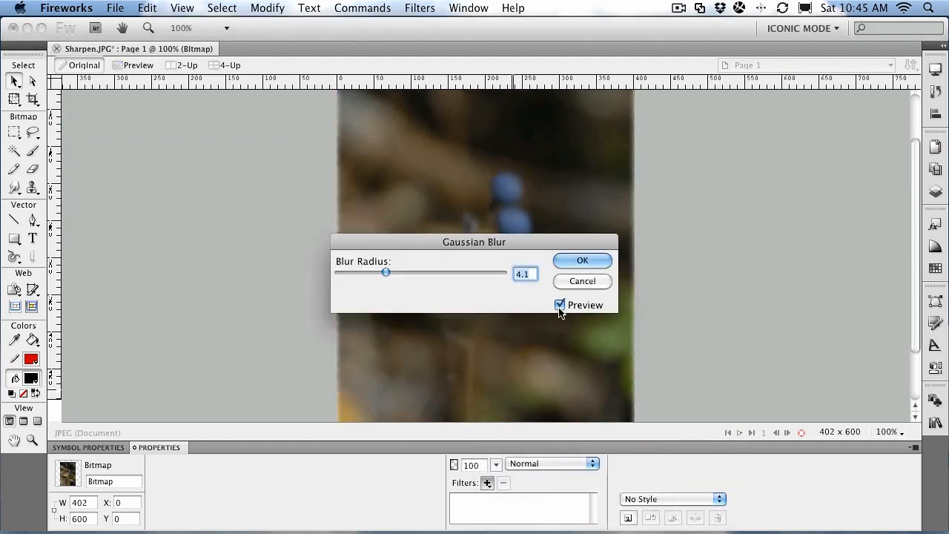
{"action": "left_click_drag", "start_coordinate": [485, 240], "coordinate": [775, 138]}
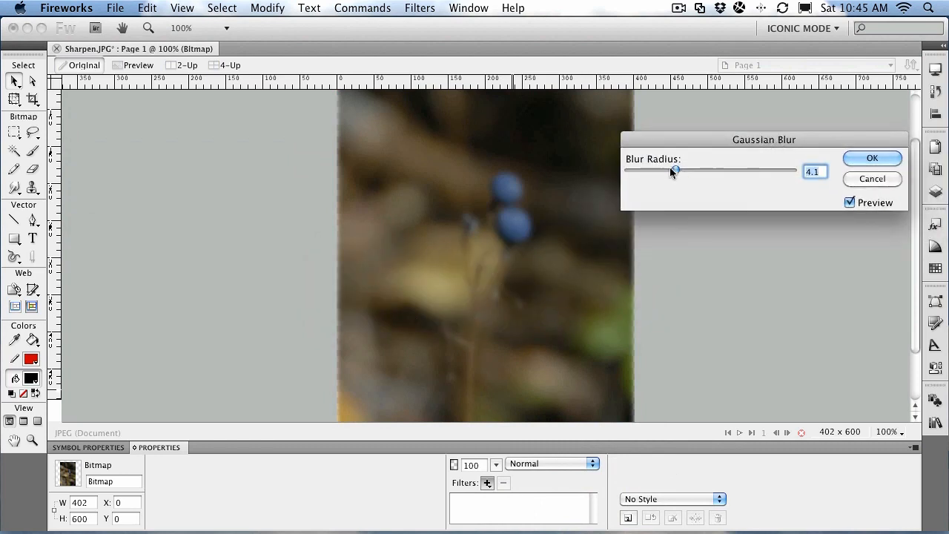
{"action": "left_click_drag", "start_coordinate": [673, 168], "coordinate": [712, 171]}
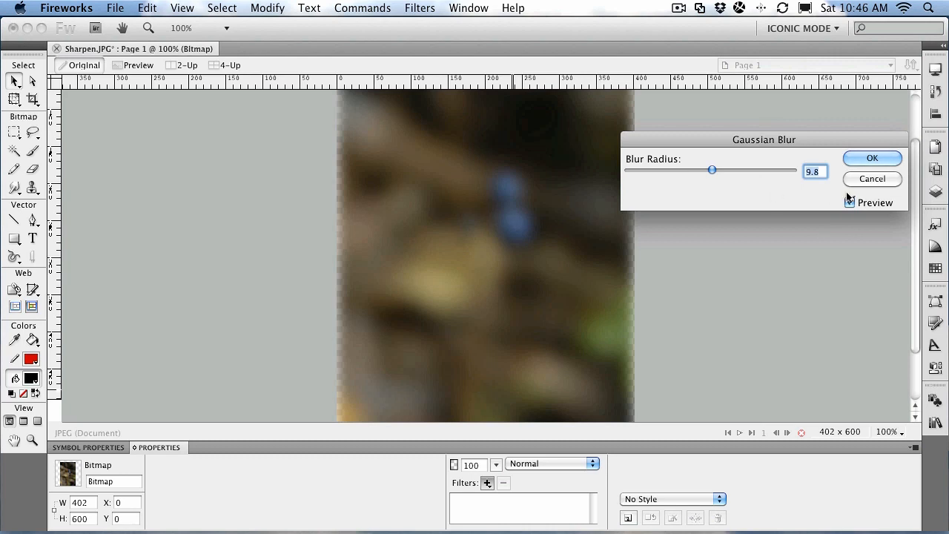
{"action": "left_click", "coordinate": [871, 184]}
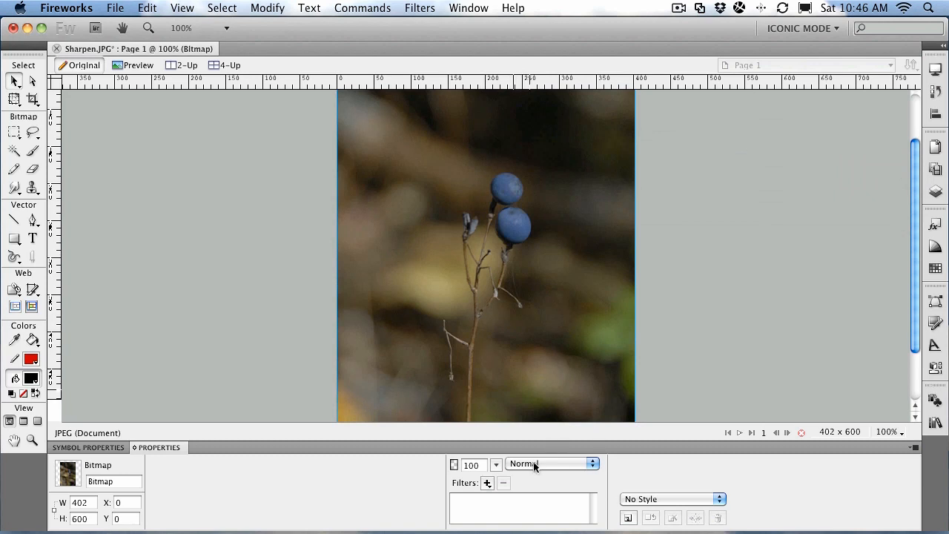
Step: Try a Motion Blur live filter on the photo with an angle of 355° and a distance of 3, and cancel it
{"action": "left_click", "coordinate": [487, 482]}
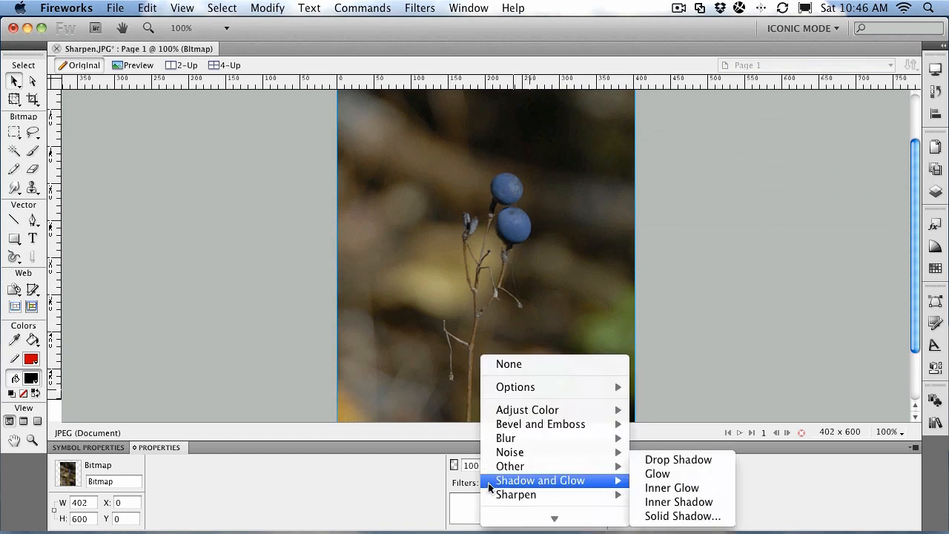
{"action": "mouse_move", "coordinate": [521, 442]}
{"action": "left_click", "coordinate": [687, 481]}
{"action": "left_click_drag", "start_coordinate": [472, 235], "coordinate": [763, 161]}
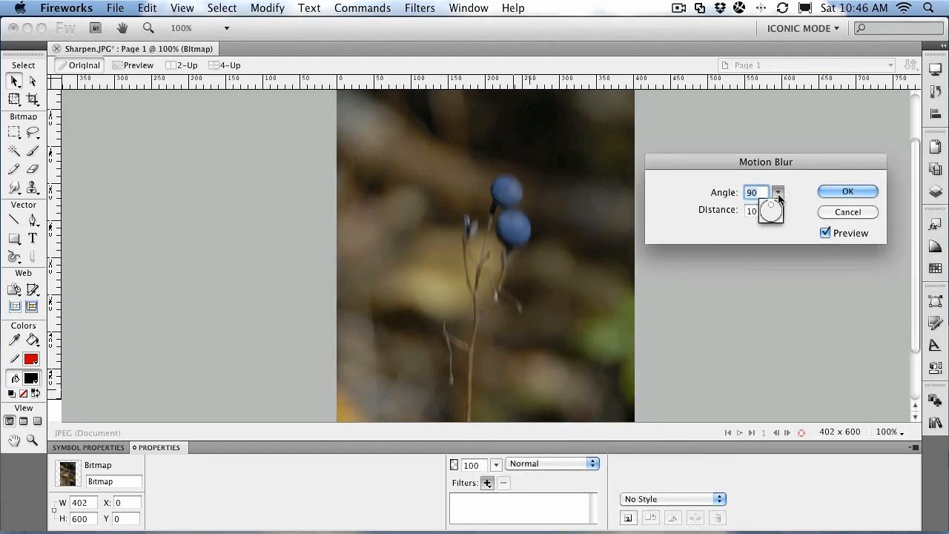
{"action": "left_click", "coordinate": [777, 193]}
{"action": "left_click_drag", "start_coordinate": [771, 208], "coordinate": [788, 215]}
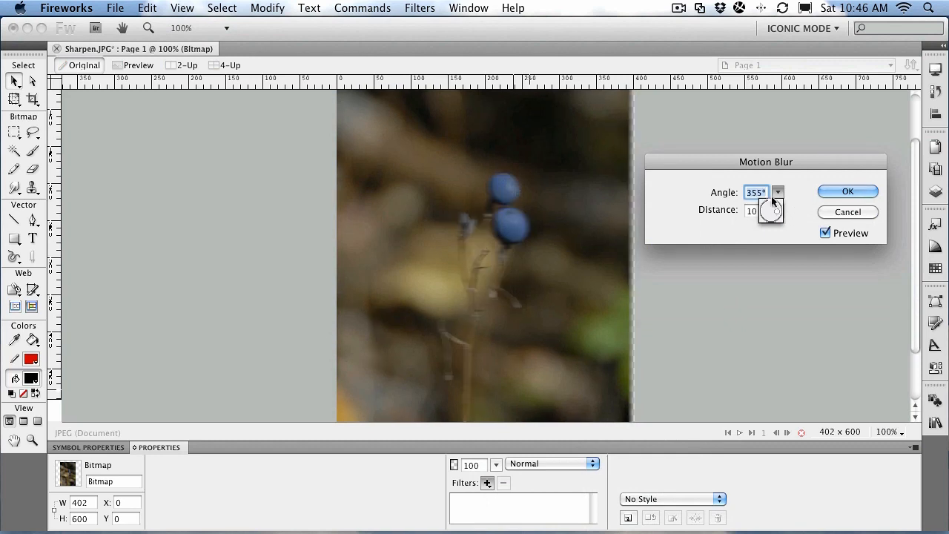
{"action": "left_click_drag", "start_coordinate": [776, 210], "coordinate": [777, 239]}
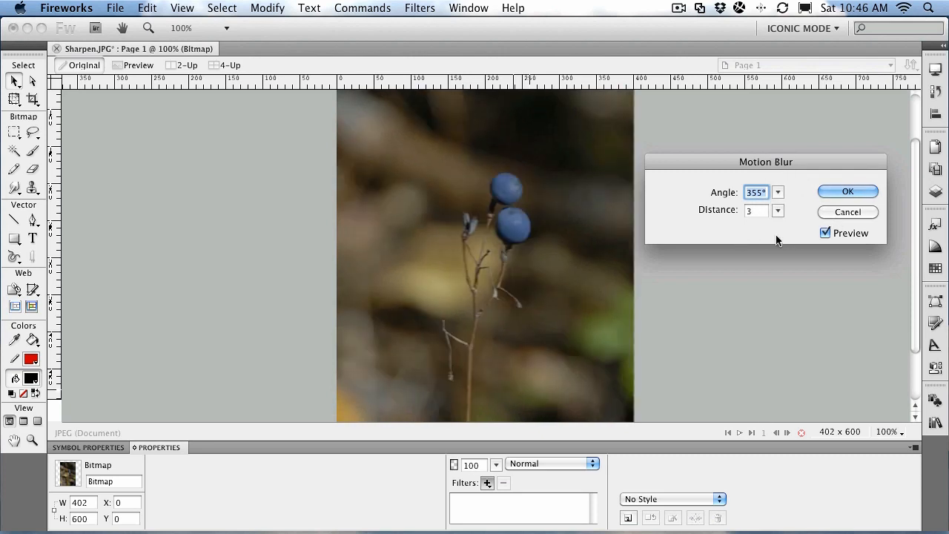
{"action": "left_click", "coordinate": [860, 212]}
Step: Try a Radial Blur live filter on the photo with the quality set to 100, and cancel it
{"action": "left_click", "coordinate": [487, 482]}
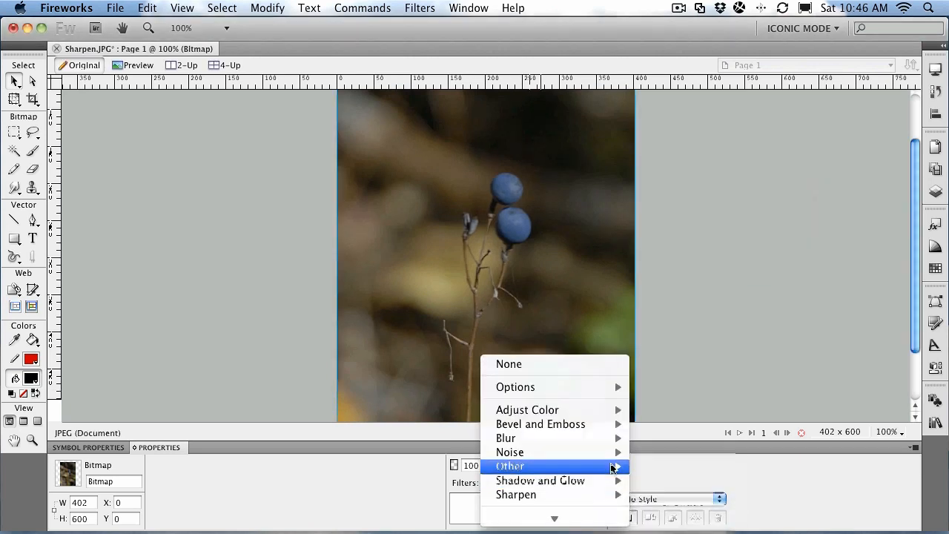
{"action": "mouse_move", "coordinate": [614, 440]}
{"action": "left_click", "coordinate": [676, 493]}
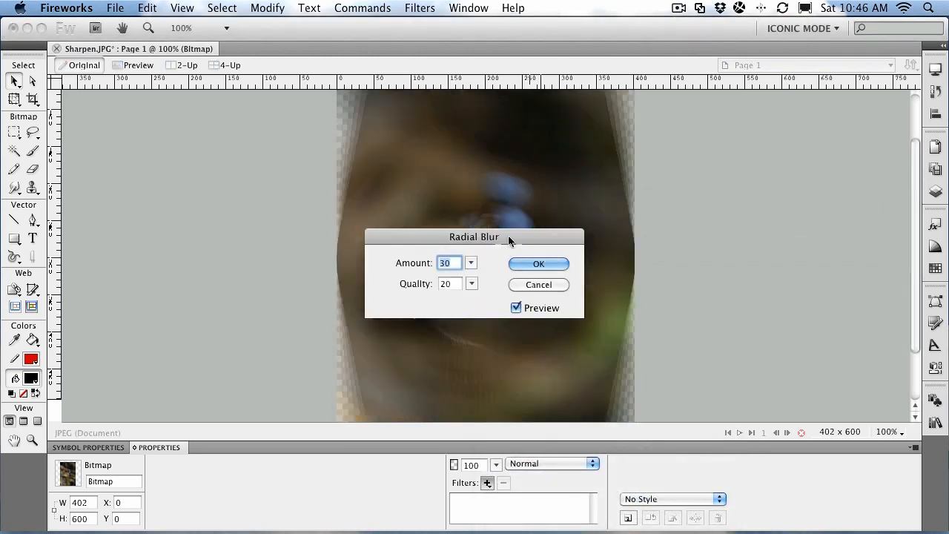
{"action": "left_click_drag", "start_coordinate": [477, 237], "coordinate": [768, 213]}
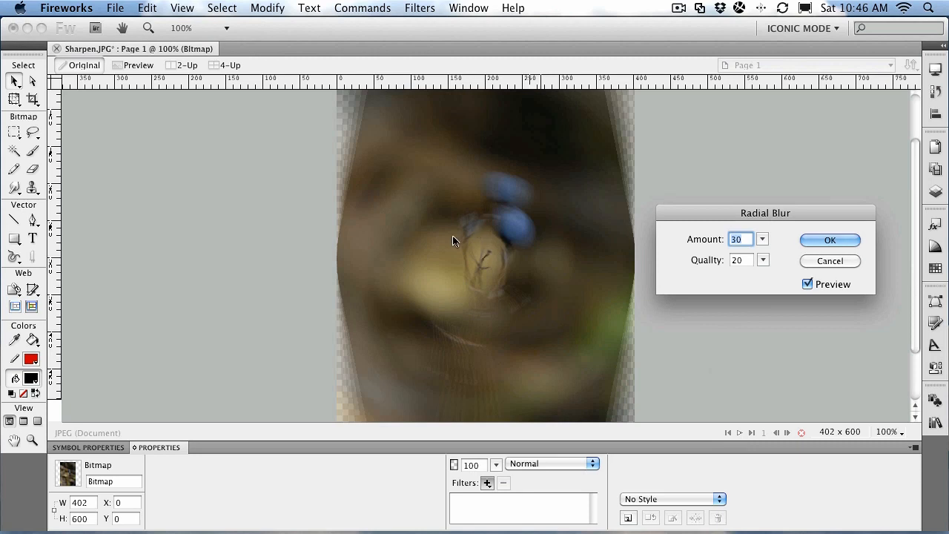
{"action": "left_click_drag", "start_coordinate": [763, 259], "coordinate": [765, 194]}
{"action": "left_click", "coordinate": [821, 262]}
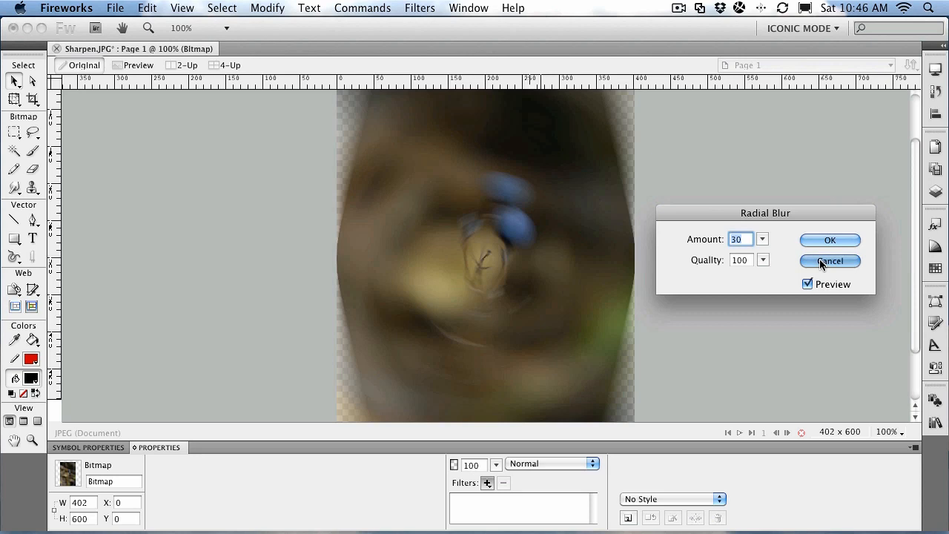
Step: Try a Zoom Blur live filter on the photo with an amount of 70 and a quality of 100, and cancel it
{"action": "left_click", "coordinate": [487, 483]}
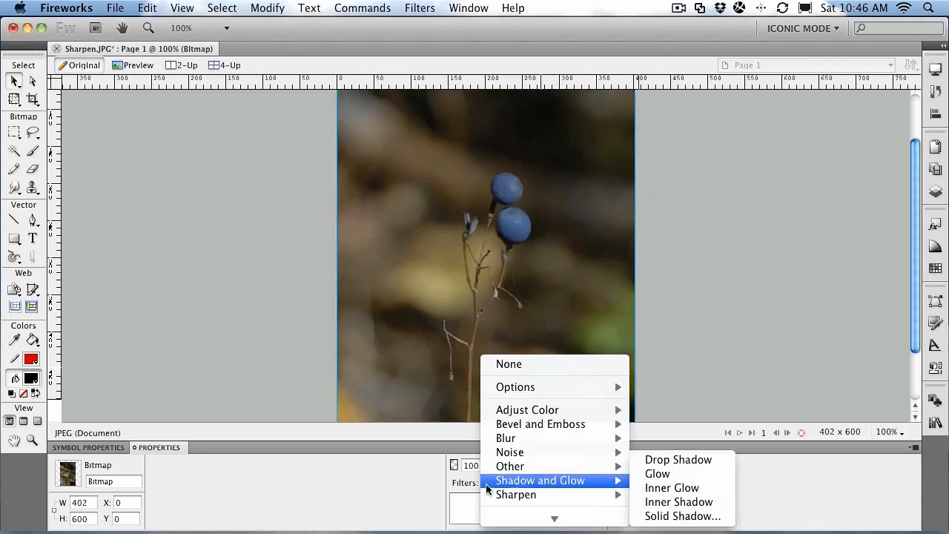
{"action": "mouse_move", "coordinate": [533, 438]}
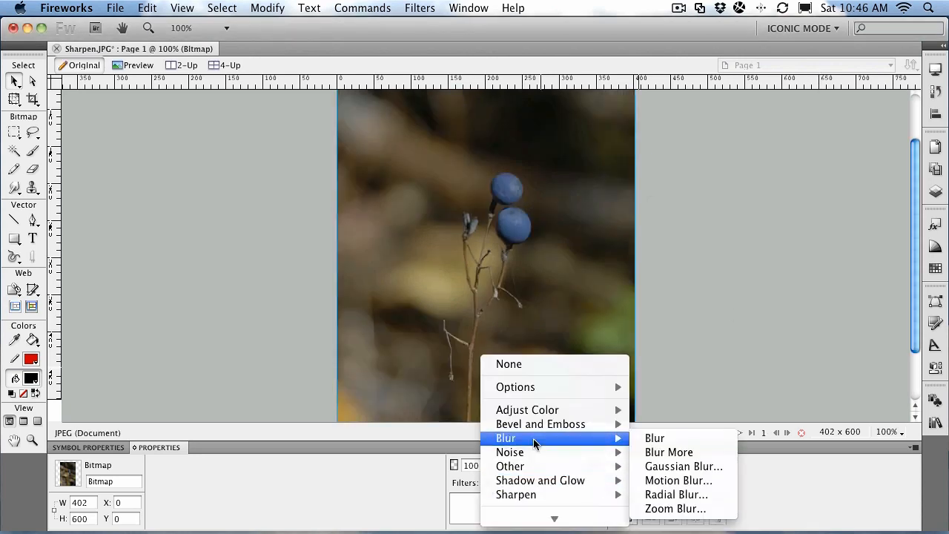
{"action": "left_click", "coordinate": [681, 509]}
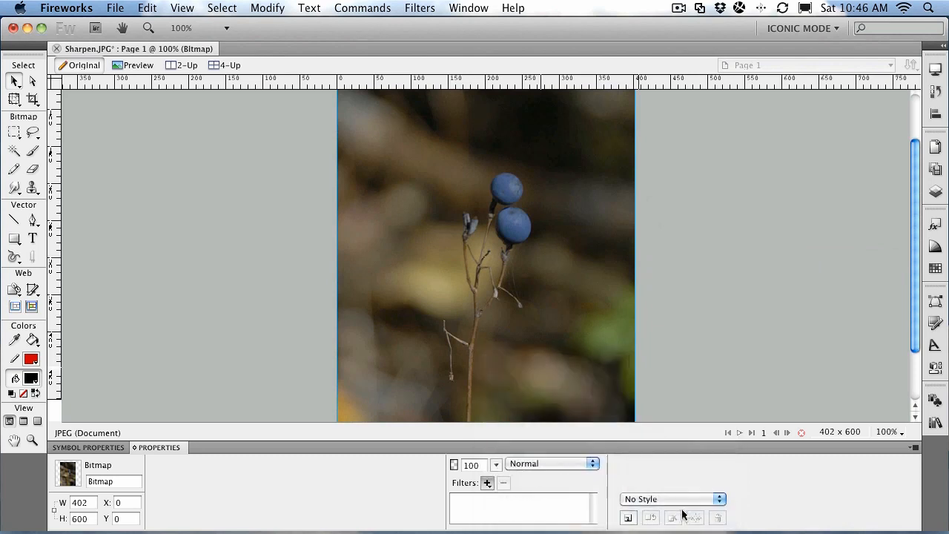
{"action": "left_click_drag", "start_coordinate": [573, 235], "coordinate": [709, 228]}
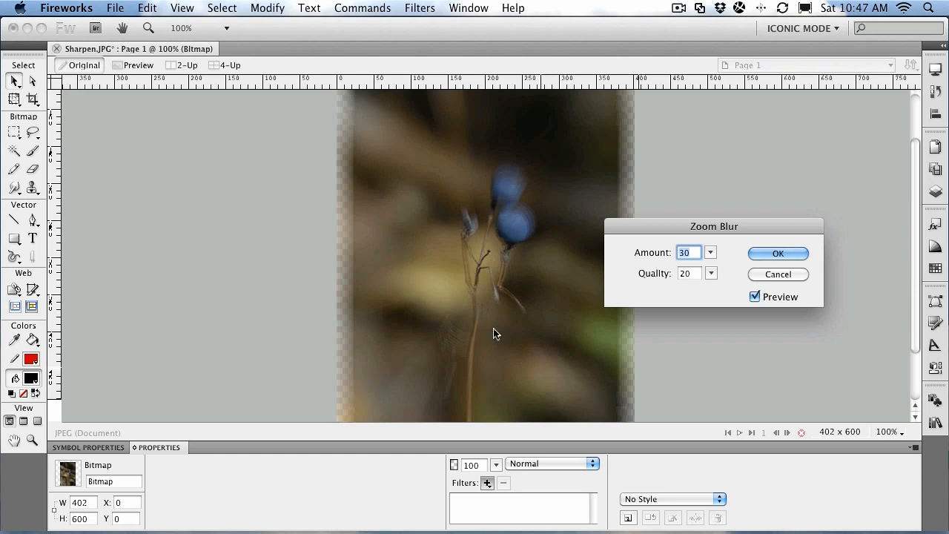
{"action": "left_click_drag", "start_coordinate": [708, 273], "coordinate": [710, 211]}
{"action": "left_click", "coordinate": [710, 253]}
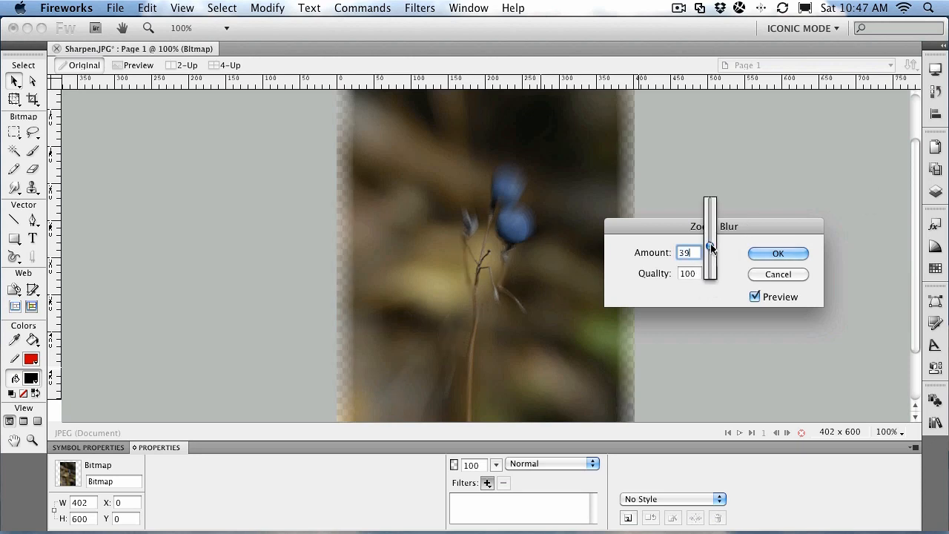
{"action": "left_click_drag", "start_coordinate": [711, 236], "coordinate": [711, 226]}
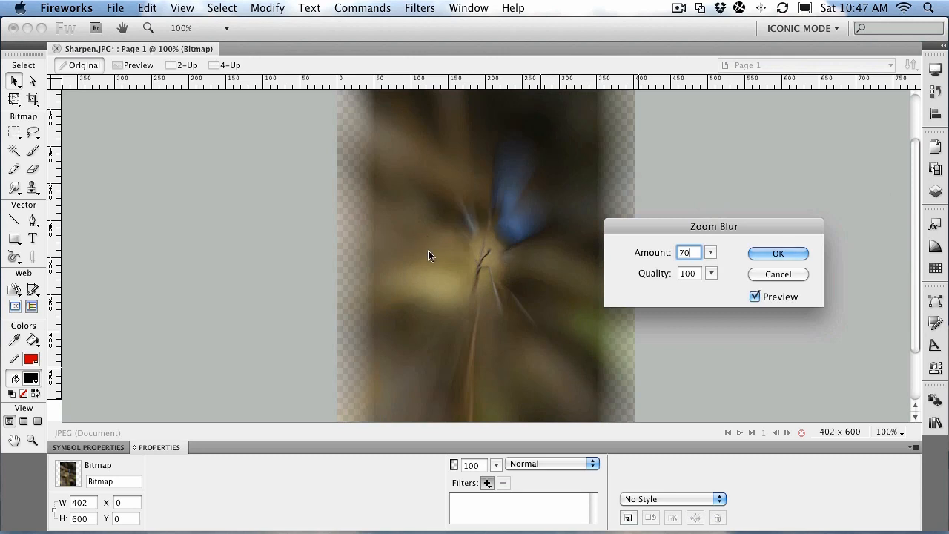
{"action": "left_click", "coordinate": [775, 274]}
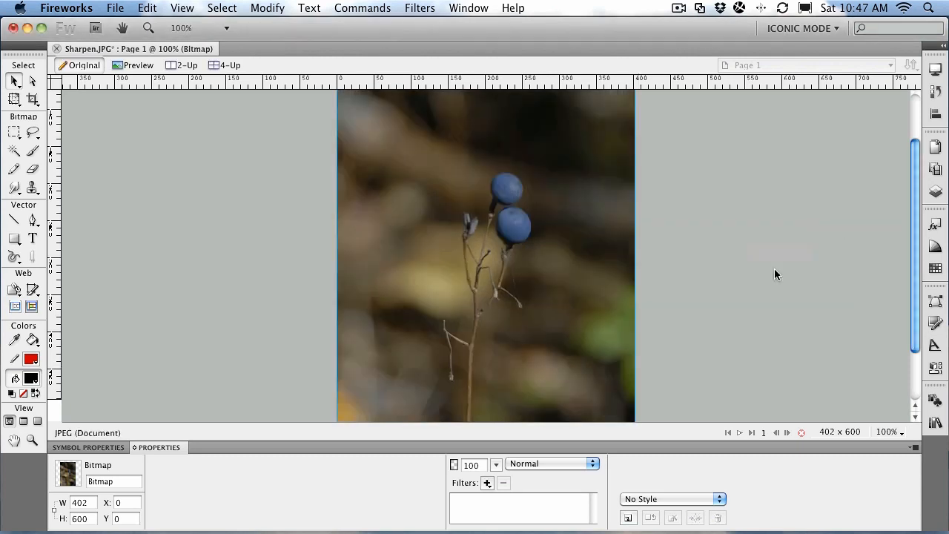
Step: Add the Blur and Blur More live filters to the photo
{"action": "left_click", "coordinate": [486, 483]}
{"action": "mouse_move", "coordinate": [512, 442]}
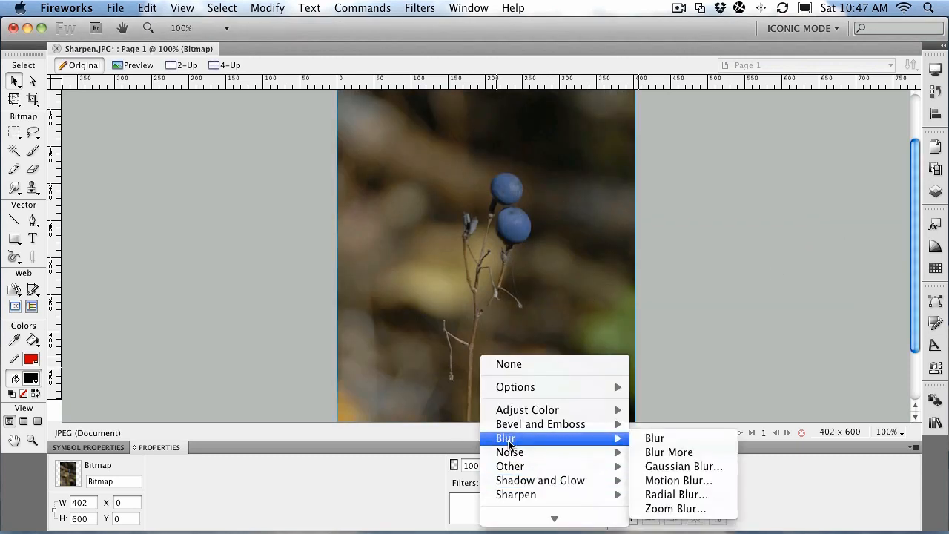
{"action": "left_click", "coordinate": [676, 442]}
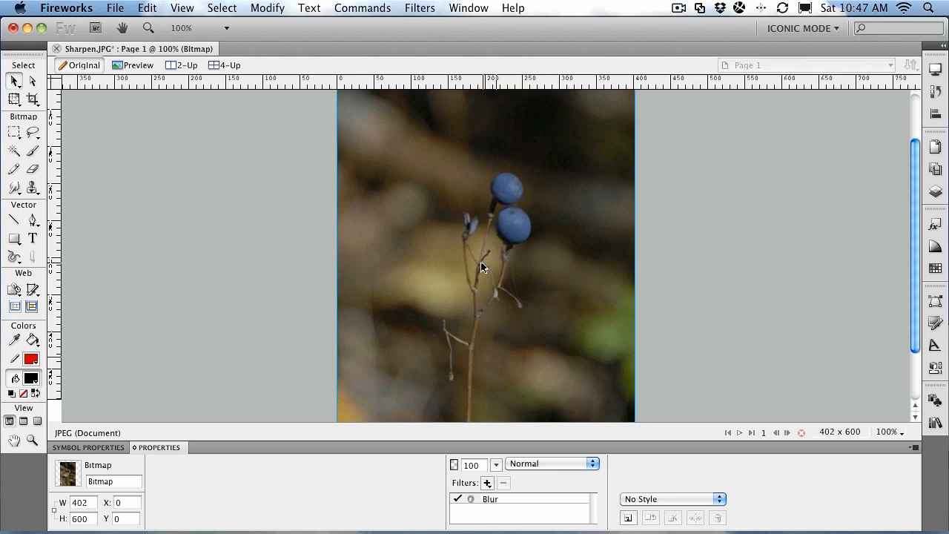
{"action": "left_click", "coordinate": [487, 483]}
{"action": "mouse_move", "coordinate": [520, 441]}
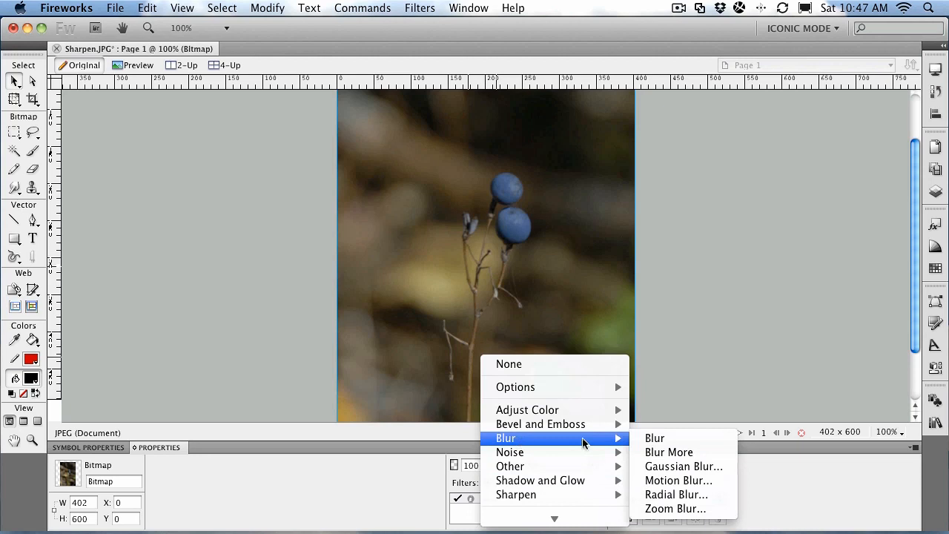
{"action": "left_click", "coordinate": [681, 454]}
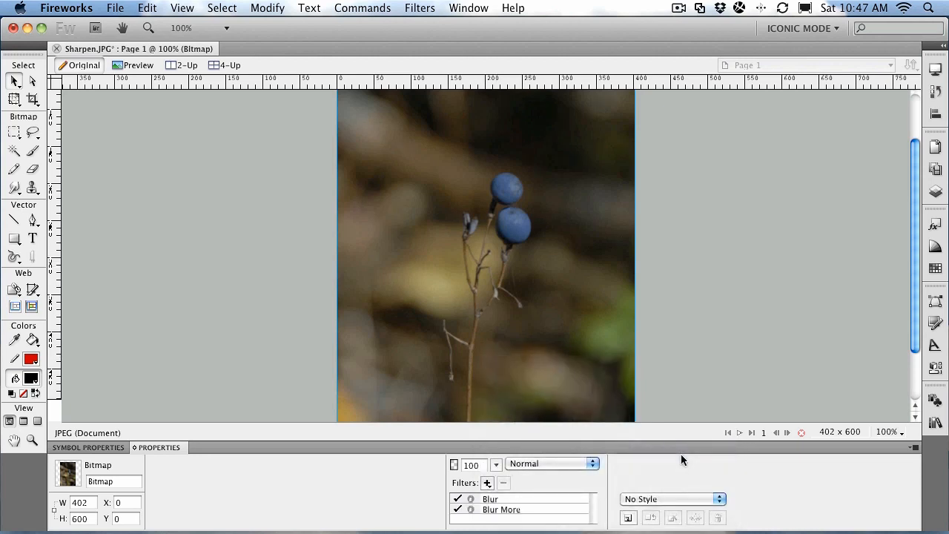
Step: Remove the Blur More and Blur live filters from the photo
{"action": "left_click", "coordinate": [495, 510]}
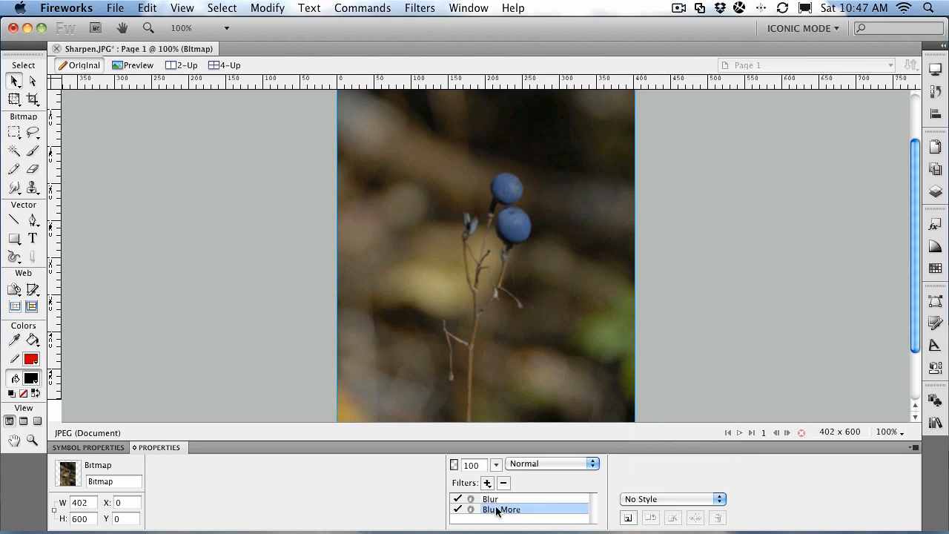
{"action": "left_click", "coordinate": [504, 482]}
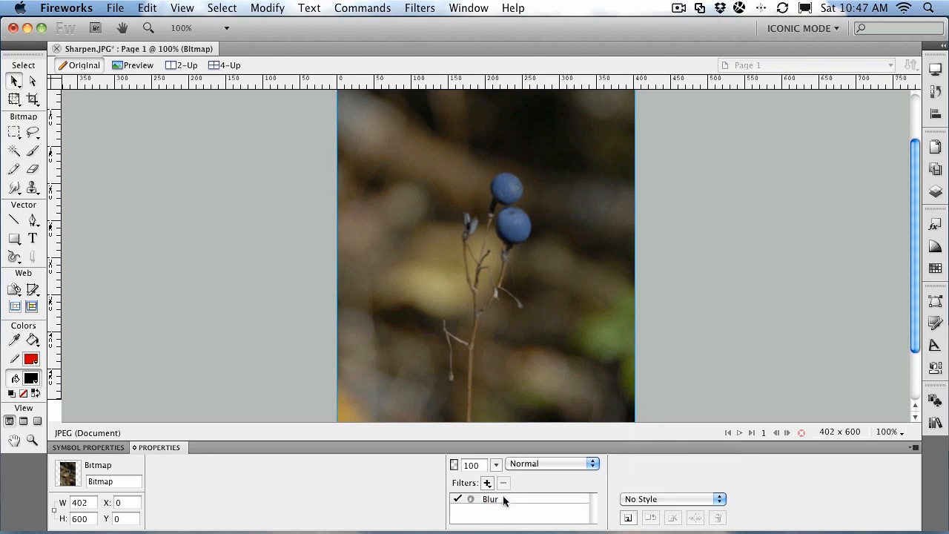
{"action": "left_click", "coordinate": [501, 498]}
{"action": "left_click", "coordinate": [503, 483]}
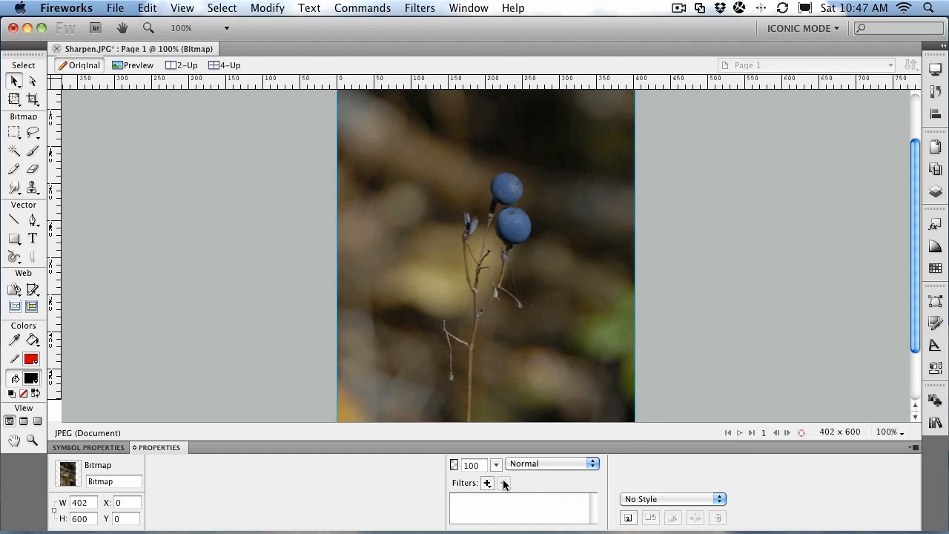
Step: Try an Unsharp Mask live filter on the photo with a pixel radius of 1 and a threshold of 5, and cancel it
{"action": "left_click", "coordinate": [687, 371]}
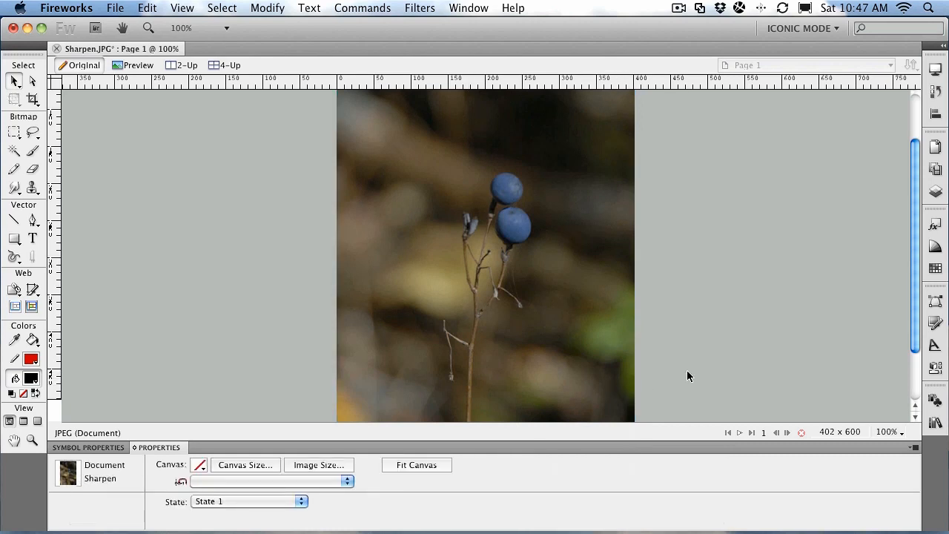
{"action": "left_click", "coordinate": [502, 285]}
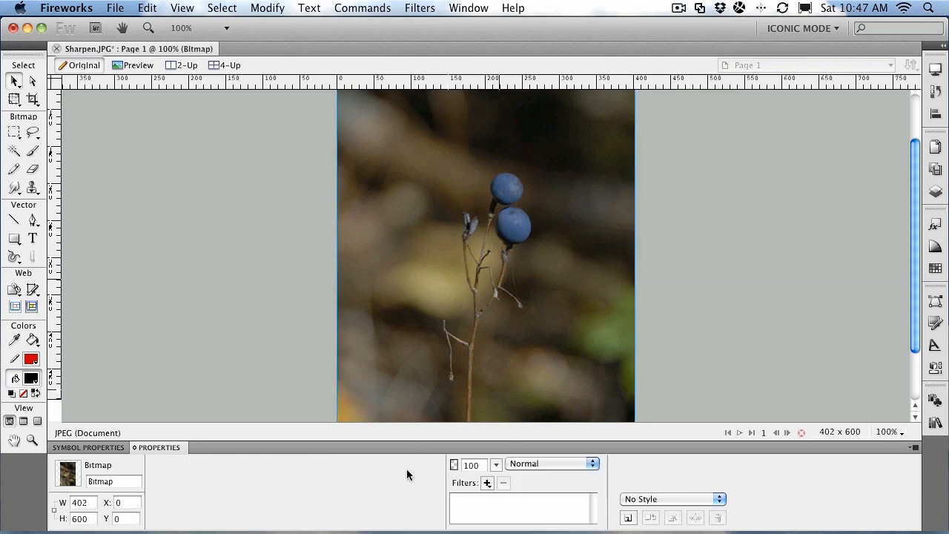
{"action": "left_click", "coordinate": [486, 482]}
{"action": "mouse_move", "coordinate": [593, 494]}
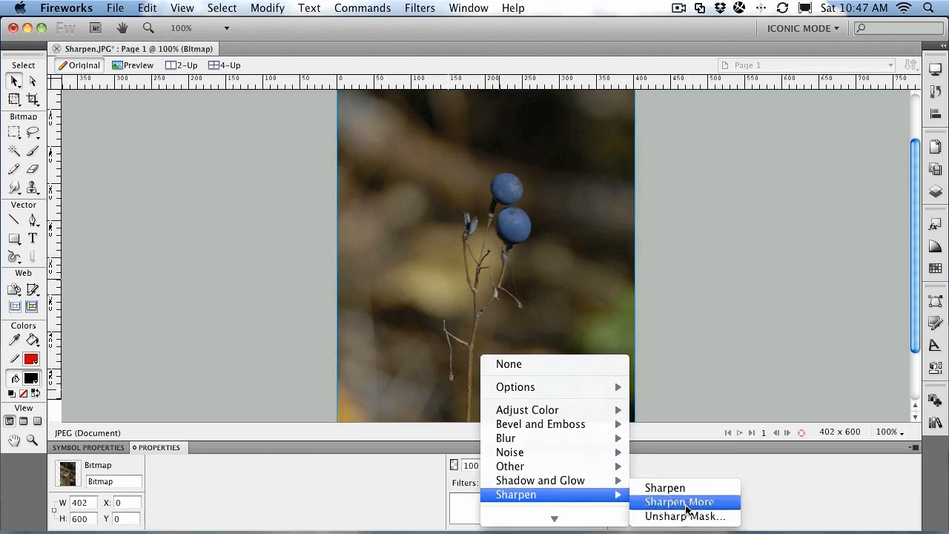
{"action": "left_click", "coordinate": [682, 516]}
{"action": "left_click_drag", "start_coordinate": [430, 214], "coordinate": [217, 142]}
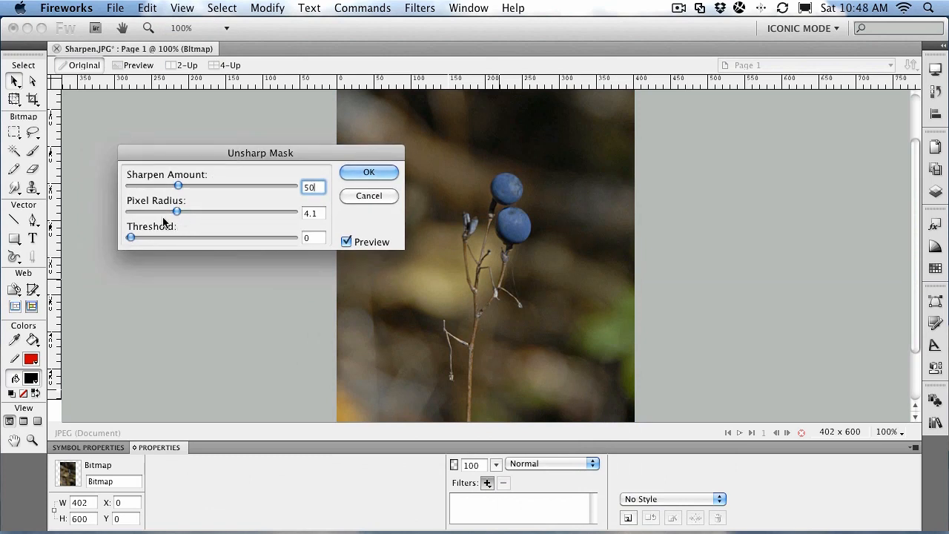
{"action": "left_click_drag", "start_coordinate": [177, 212], "coordinate": [134, 239]}
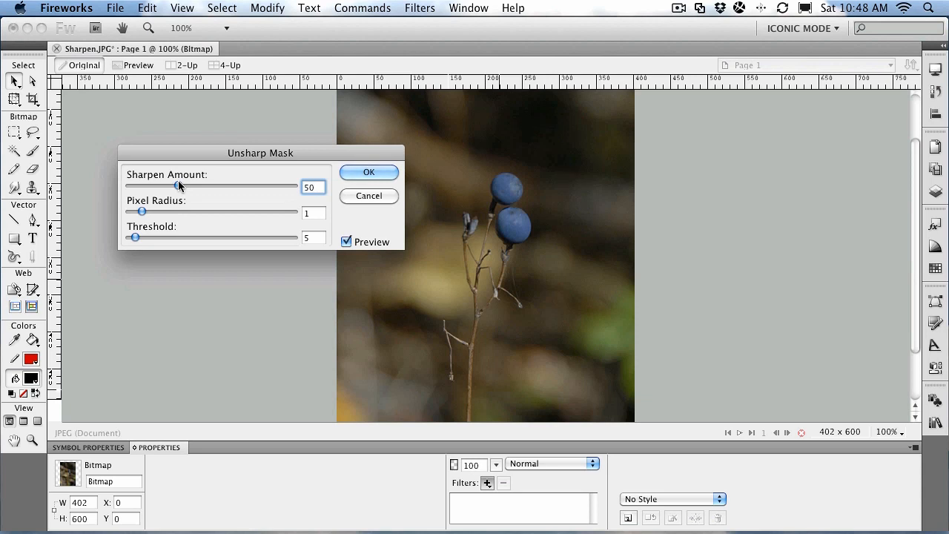
{"action": "left_click", "coordinate": [391, 196]}
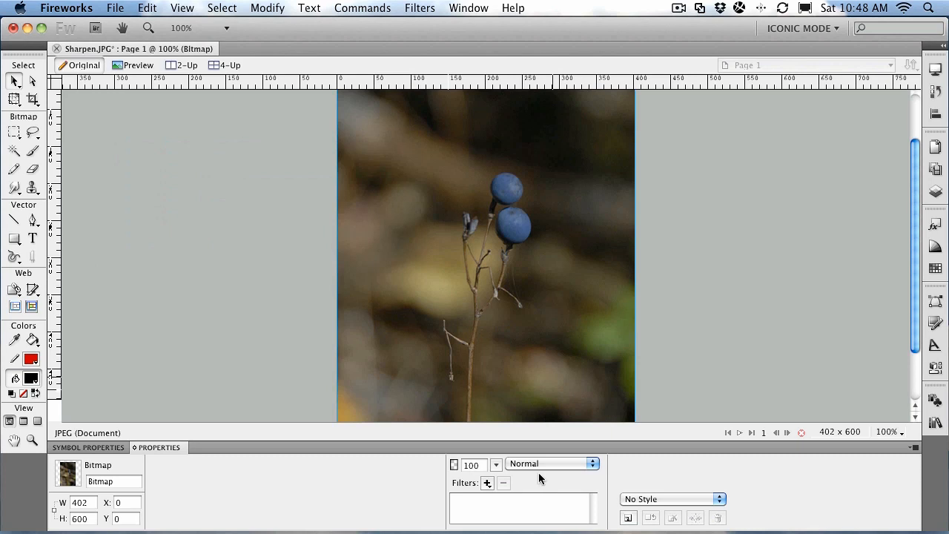